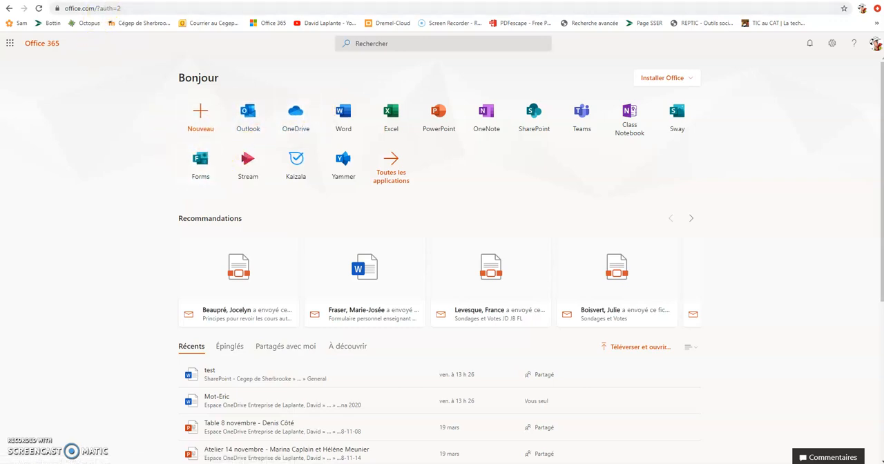
# Step: Switch to Microsoft Teams and show the apps, such as Forms, that can be added to a new conversation in the Général channel
pyautogui.click(110, 1)
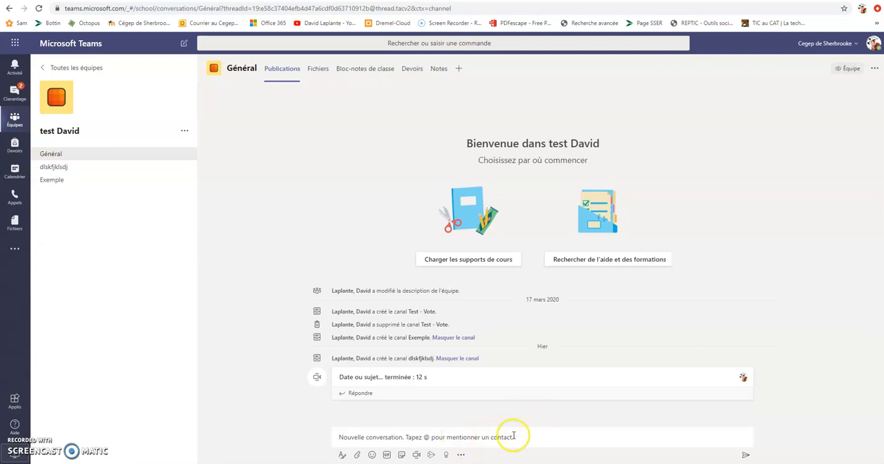
pyautogui.click(461, 456)
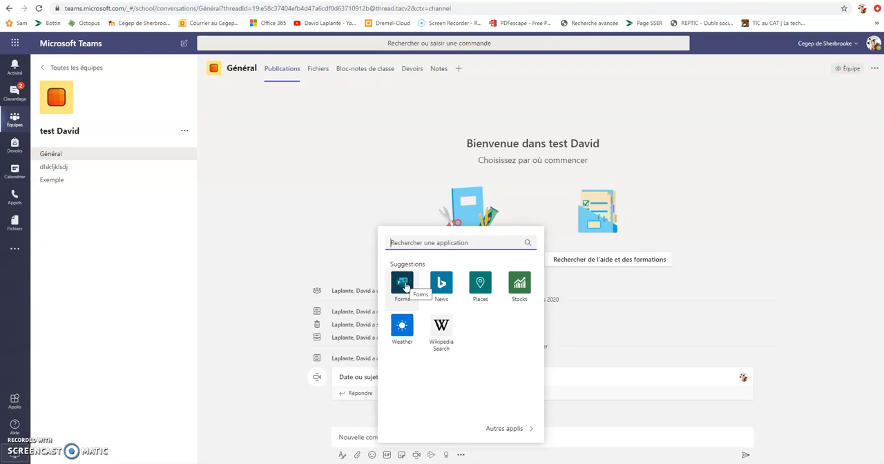
pyautogui.click(406, 287)
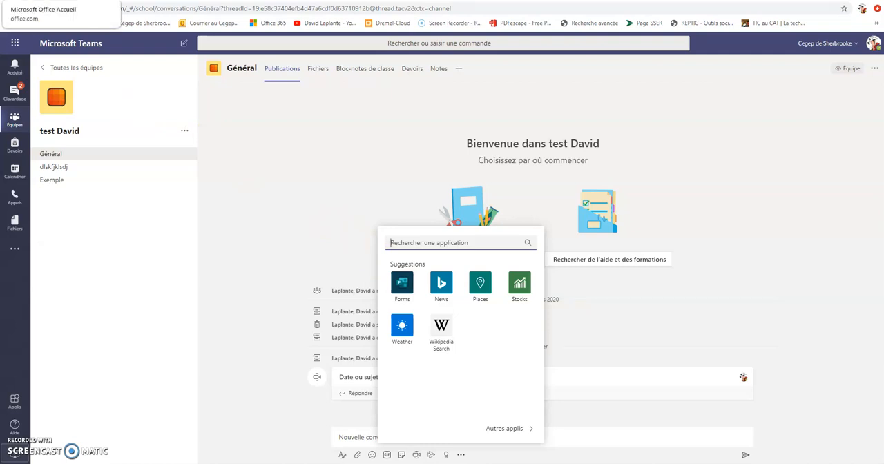
# Step: Return to the Office 365 home page, open OneDrive and view the item types that can be created in Mes fichiers
pyautogui.click(58, 1)
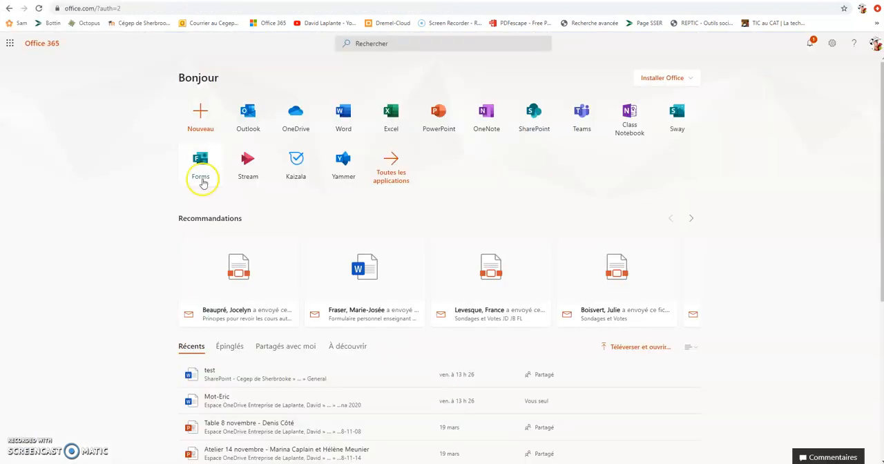
pyautogui.click(297, 113)
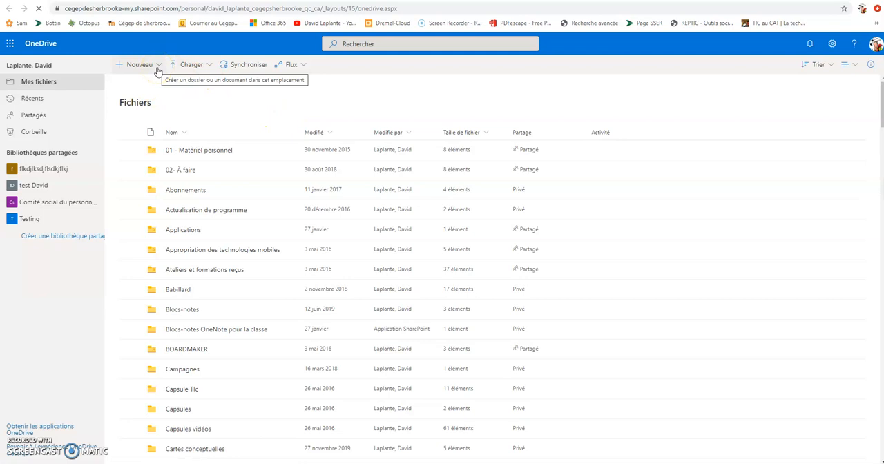
pyautogui.click(154, 70)
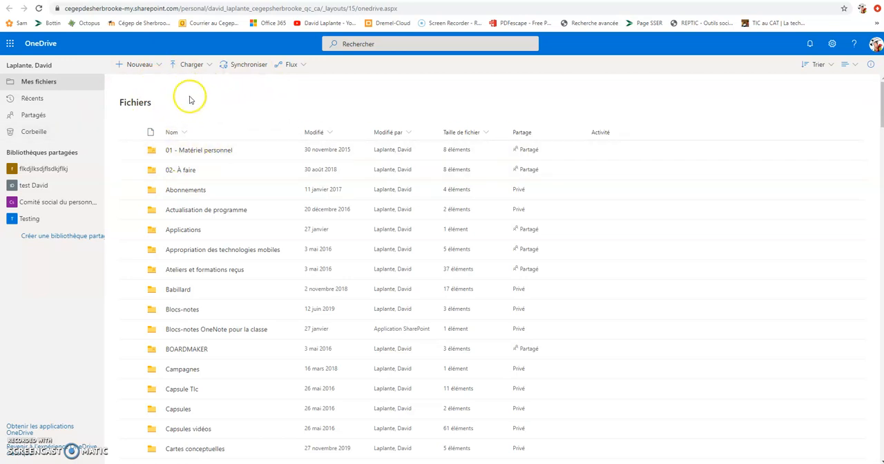
pyautogui.click(158, 69)
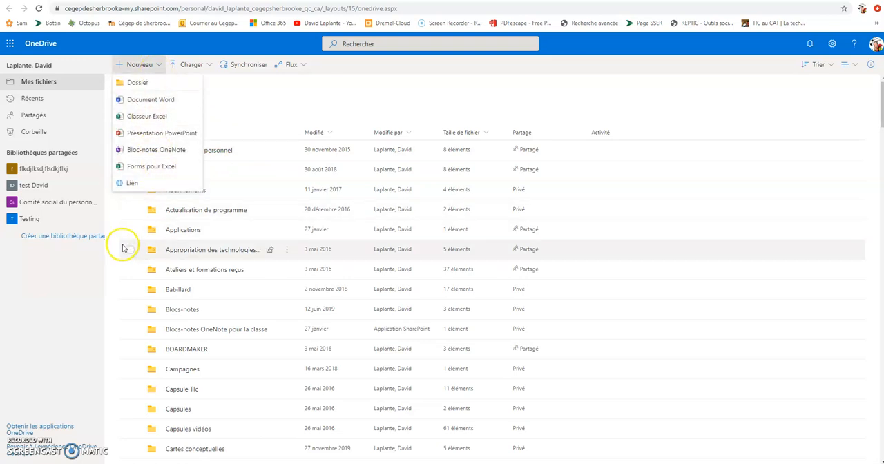
pyautogui.click(94, 293)
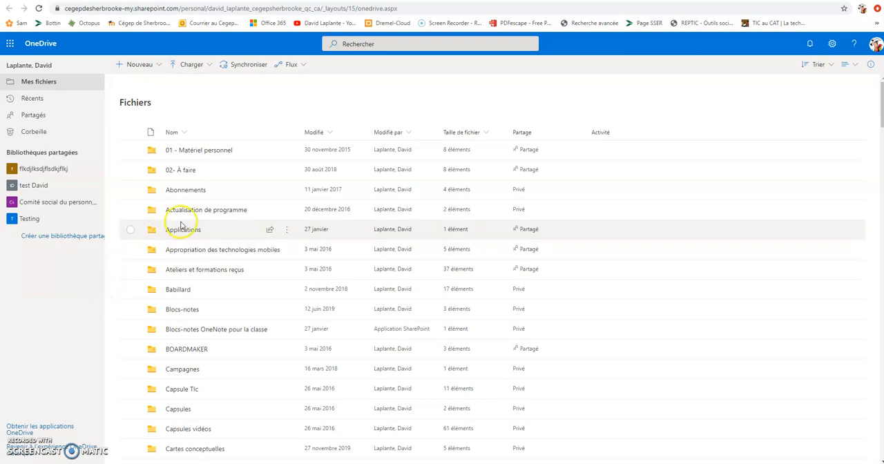
# Step: Open the Applications folder in OneDrive and check the item types that can be created there, including Forms pour Excel
pyautogui.click(183, 229)
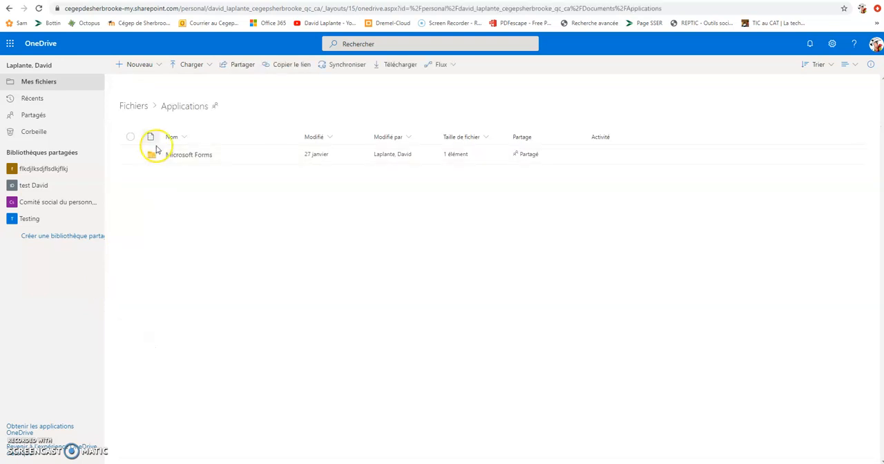
pyautogui.click(154, 65)
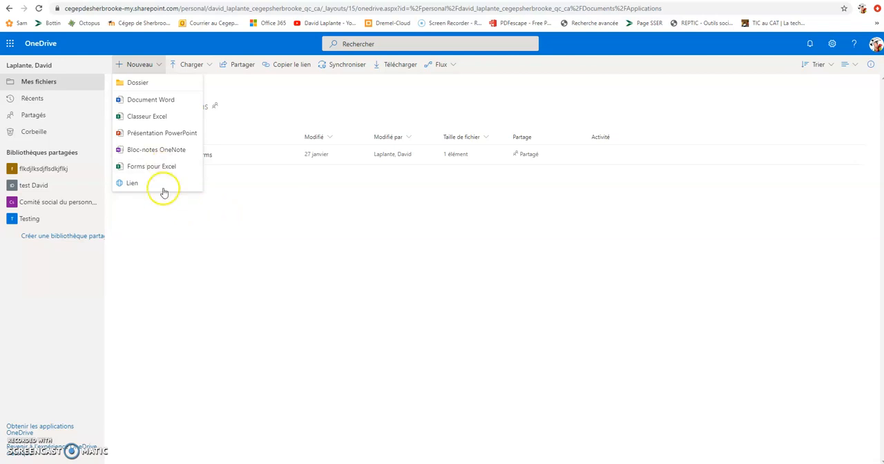
pyautogui.click(156, 232)
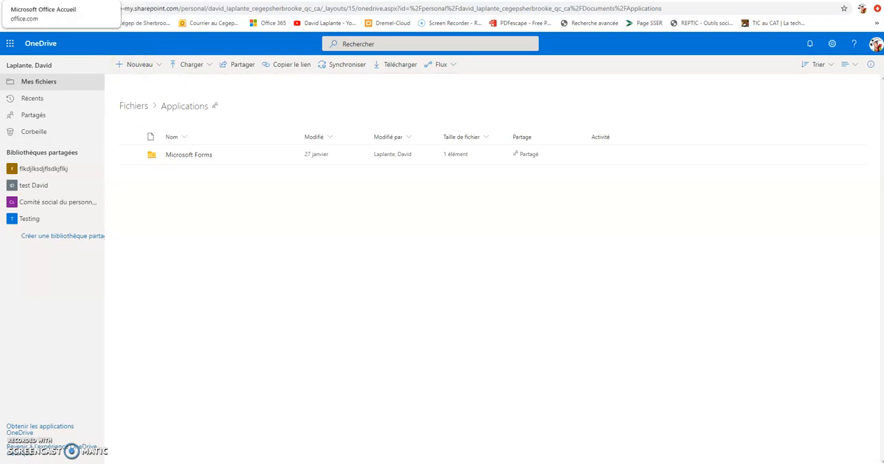
# Step: Go back to the Office 365 home page, open Forms and create a new blank form rather than a quiz
pyautogui.click(56, 1)
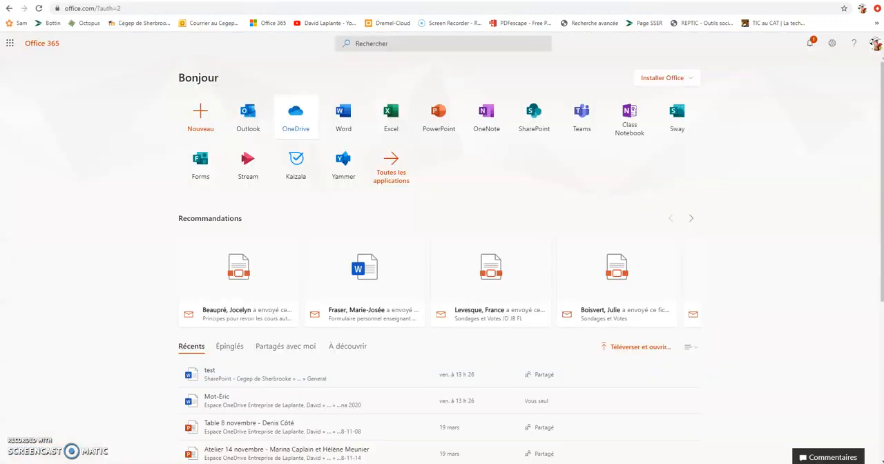
pyautogui.click(201, 168)
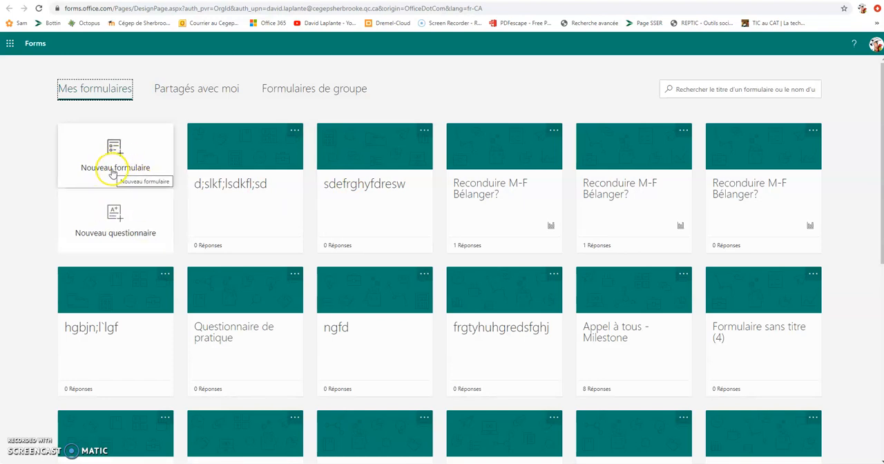
pyautogui.click(126, 216)
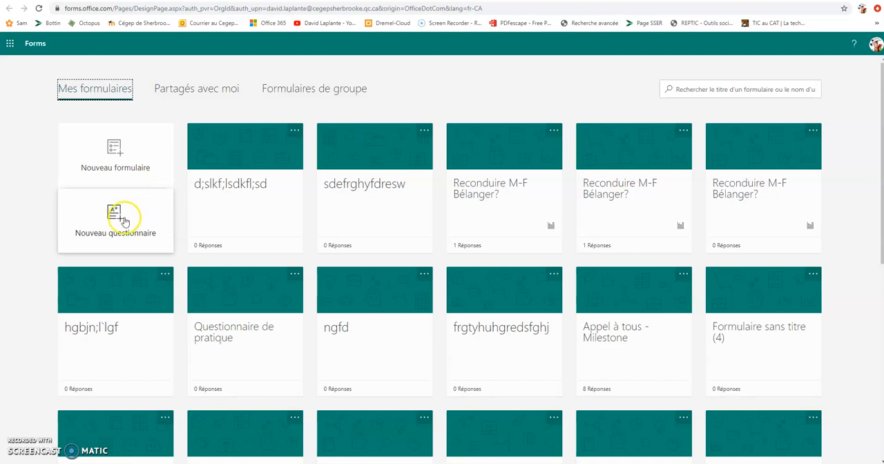
pyautogui.click(137, 215)
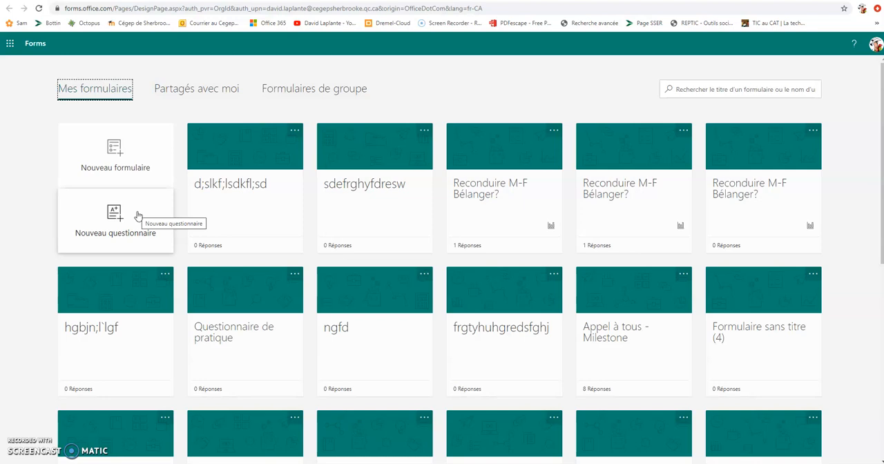
pyautogui.click(138, 157)
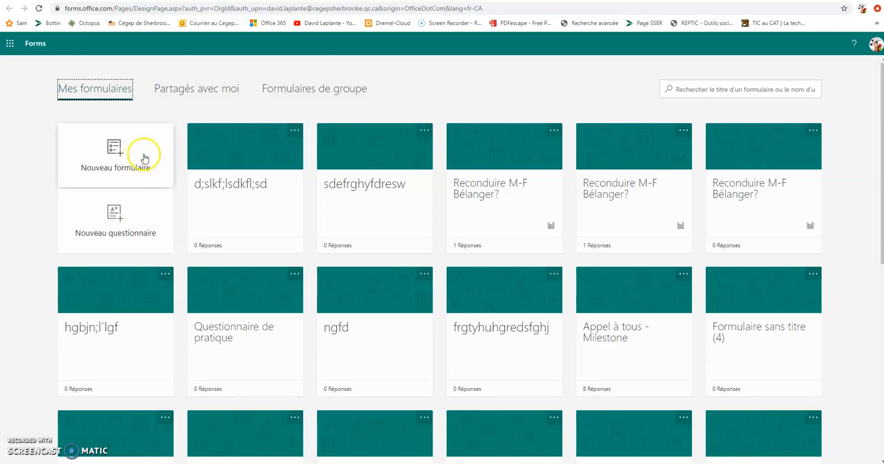
pyautogui.click(117, 164)
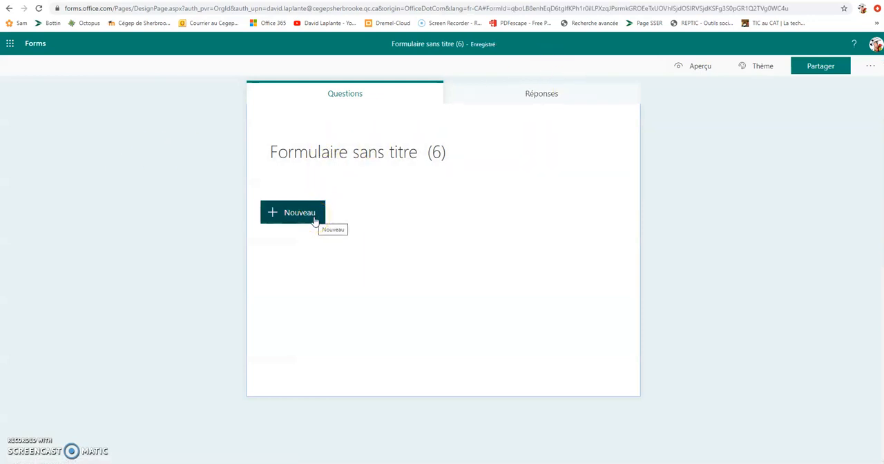
# Step: Title the form "iuuyrtrrytuiyoutr" and enter the description "eoiotieroiu oeiutoieutoi oteiueoiuoieur toi"
pyautogui.click(356, 161)
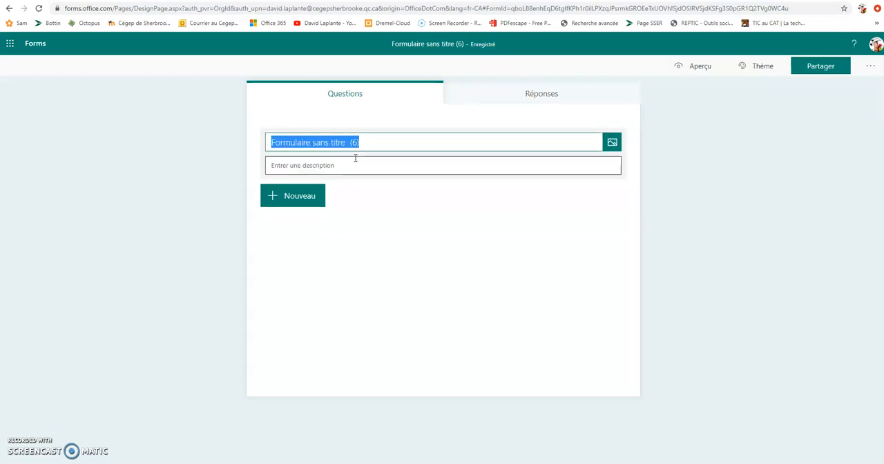
pyautogui.write('iuuyrtrrytuiyoutr')
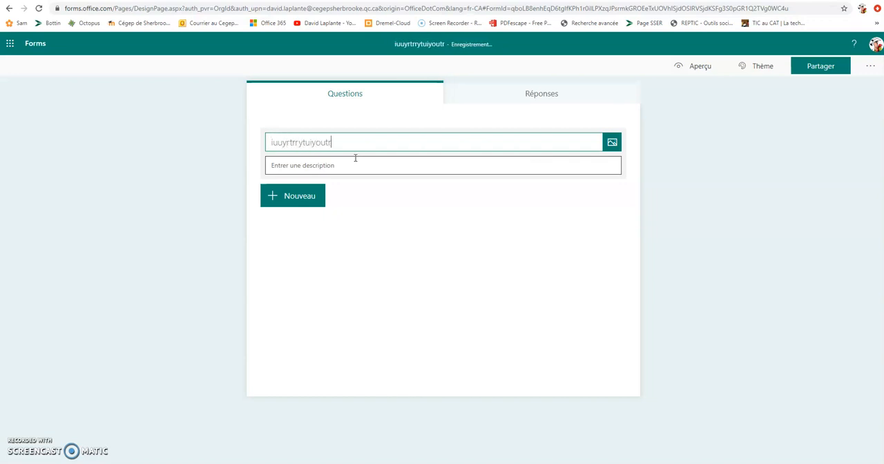
pyautogui.click(381, 164)
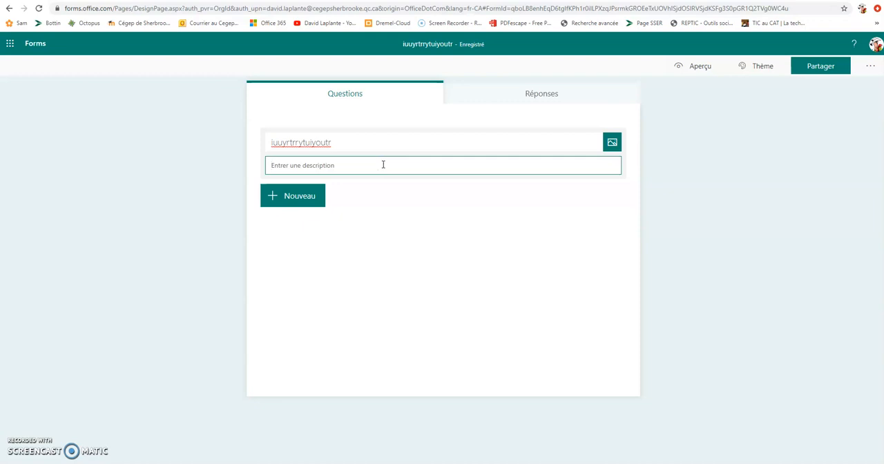
pyautogui.click(322, 143)
pyautogui.click(337, 166)
pyautogui.write('eoiotieroiu ')
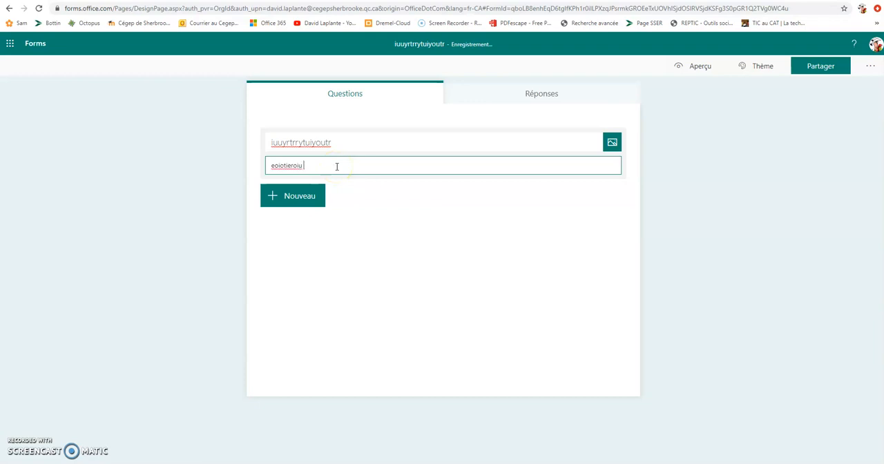
pyautogui.write('oeiutoieuto oteiueoiuoieur toi')
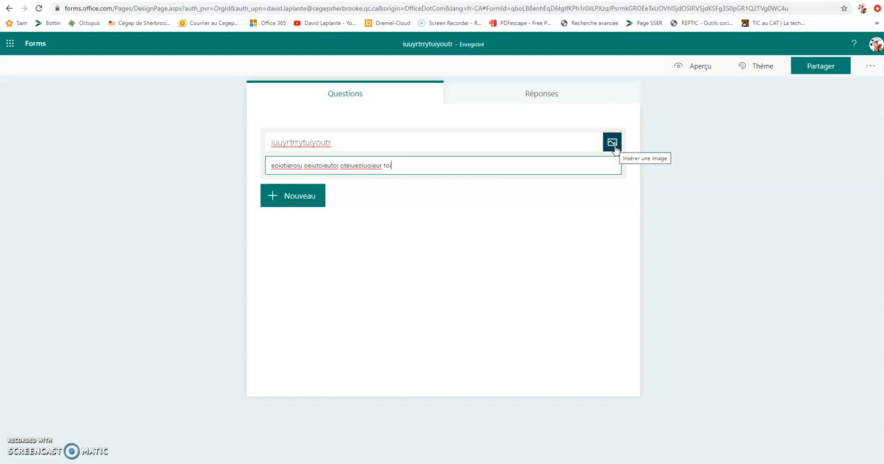
# Step: Review the available question types, then add a Choix question with the text "oeiuoieutoiueruiou"
pyautogui.click(275, 198)
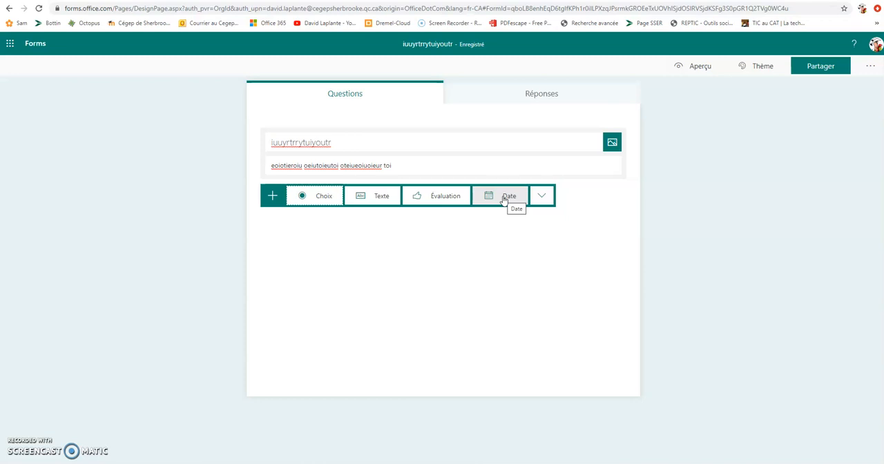
pyautogui.click(505, 199)
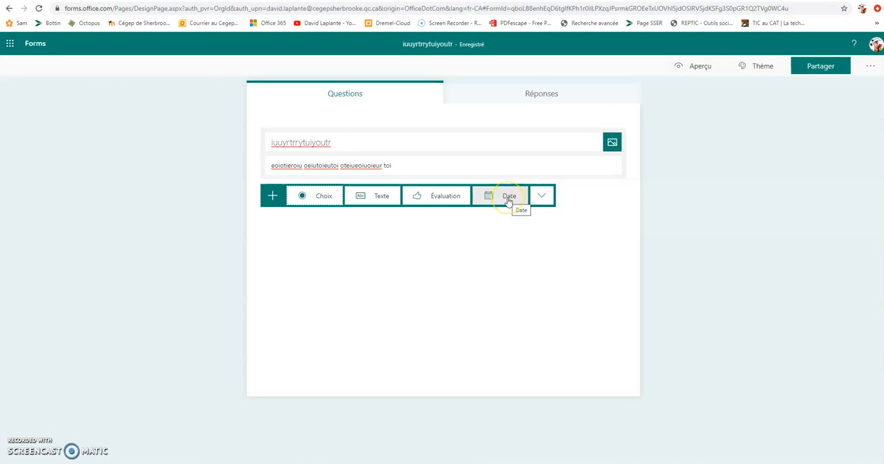
pyautogui.click(503, 200)
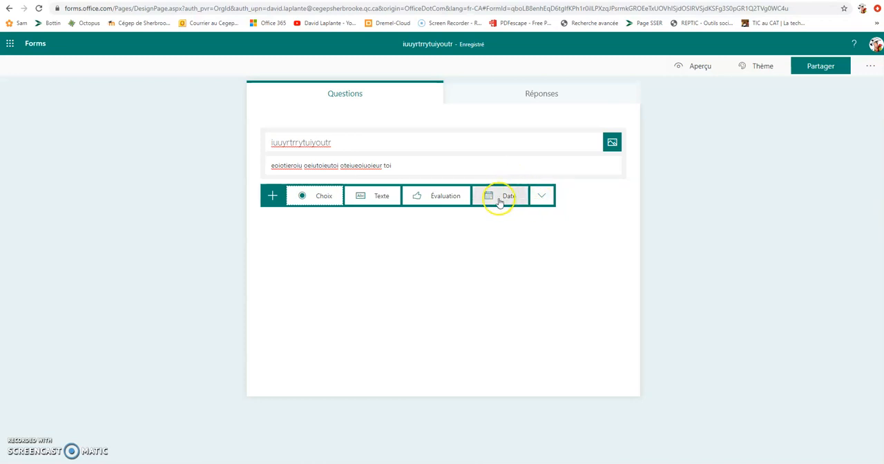
pyautogui.click(544, 198)
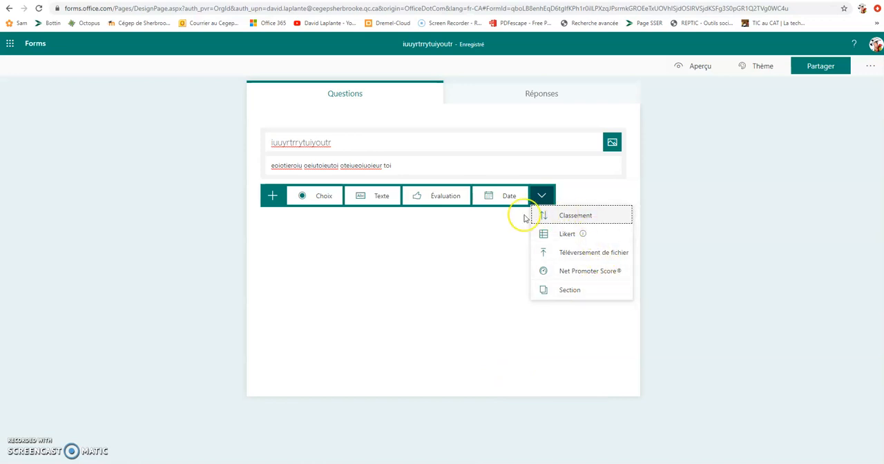
pyautogui.click(565, 254)
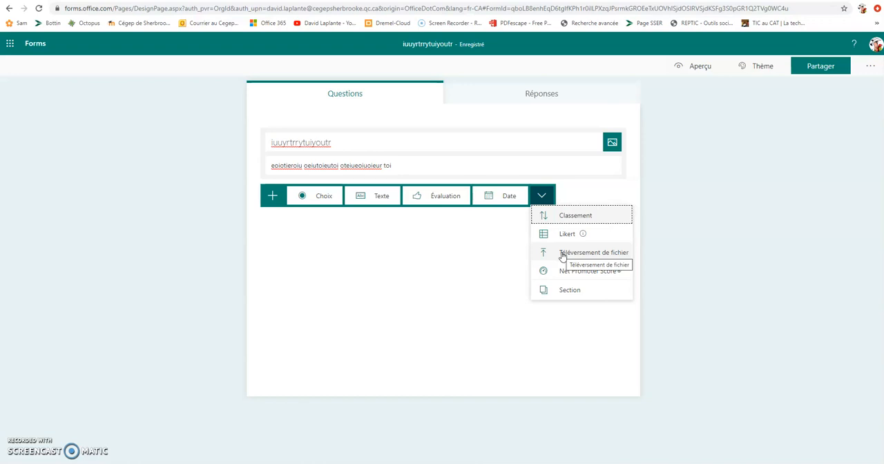
pyautogui.click(563, 256)
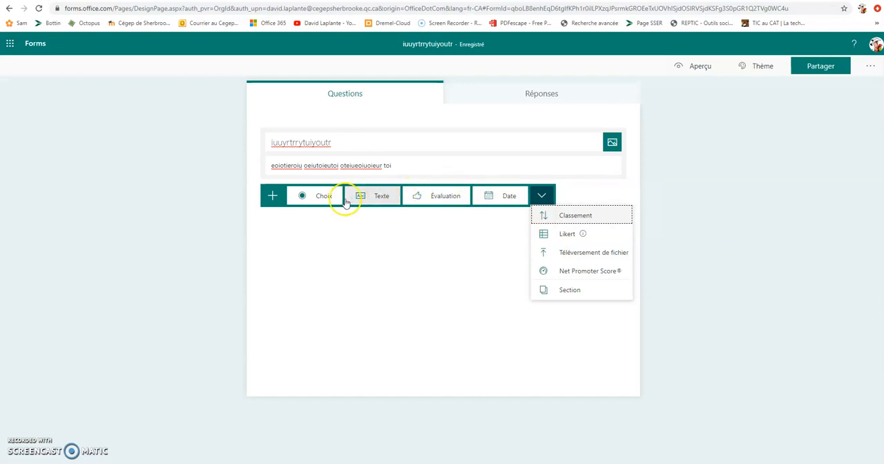
pyautogui.click(320, 198)
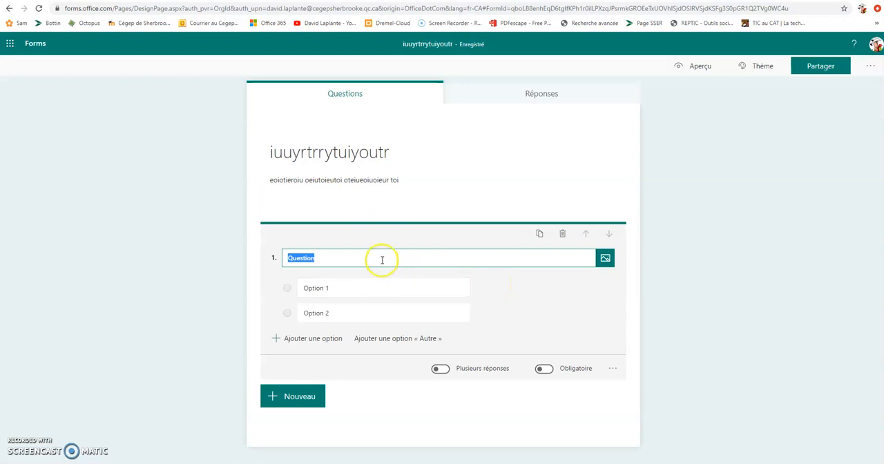
pyautogui.write('oeiuoieutoiueruiou')
# Step: Add a third answer option and an "Autre" option to the choice question
pyautogui.click(361, 287)
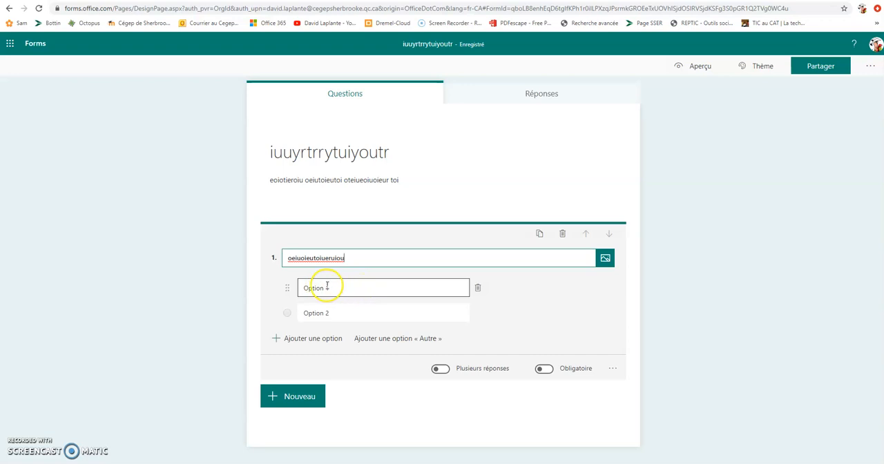
pyautogui.click(328, 285)
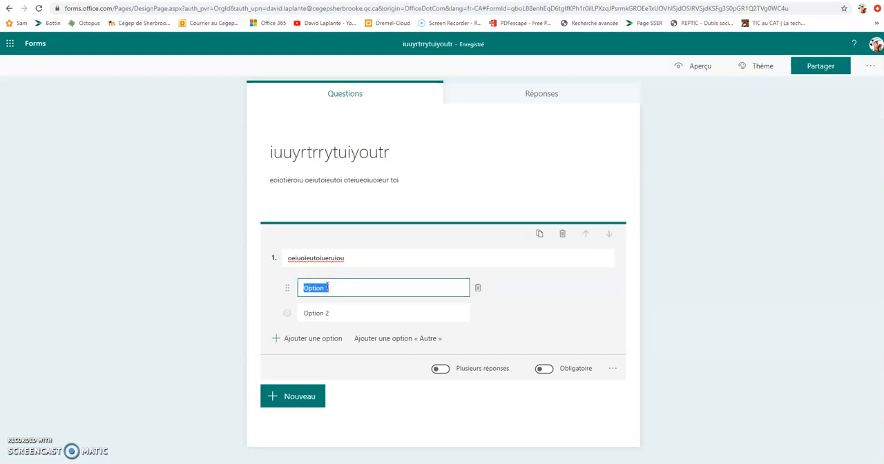
pyautogui.click(331, 338)
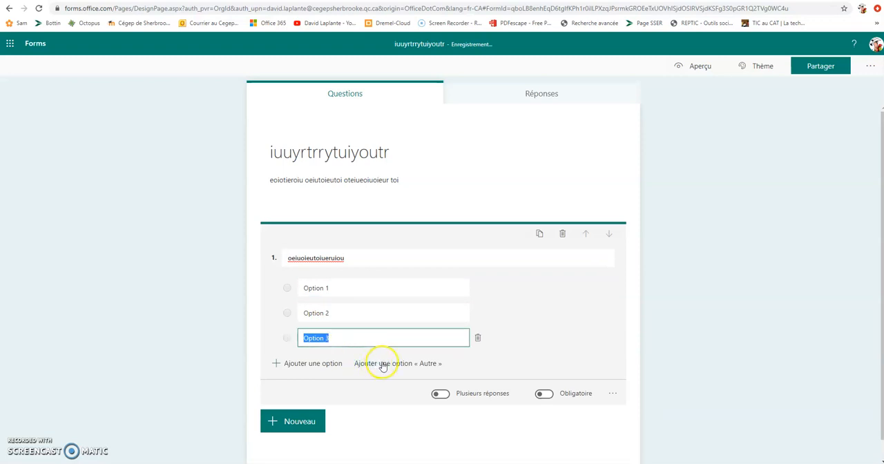
pyautogui.click(380, 364)
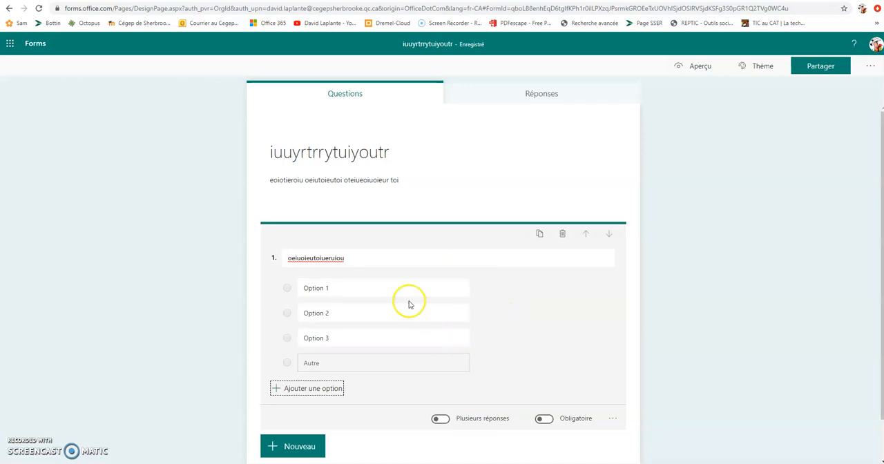
# Step: Make the choice question mandatory with the Obligatoire setting
pyautogui.click(319, 258)
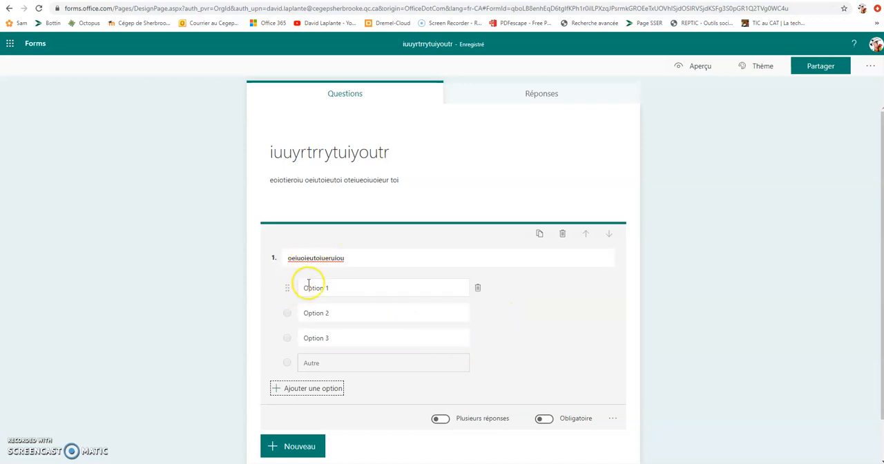
pyautogui.click(547, 423)
pyautogui.click(440, 406)
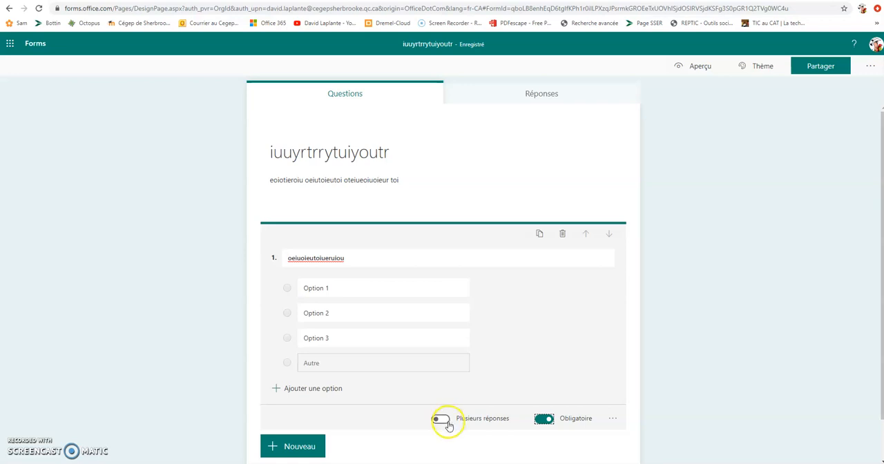
# Step: Allow multiple answers to the choice question with the Plusieurs réponses setting and check its additional settings
pyautogui.click(445, 420)
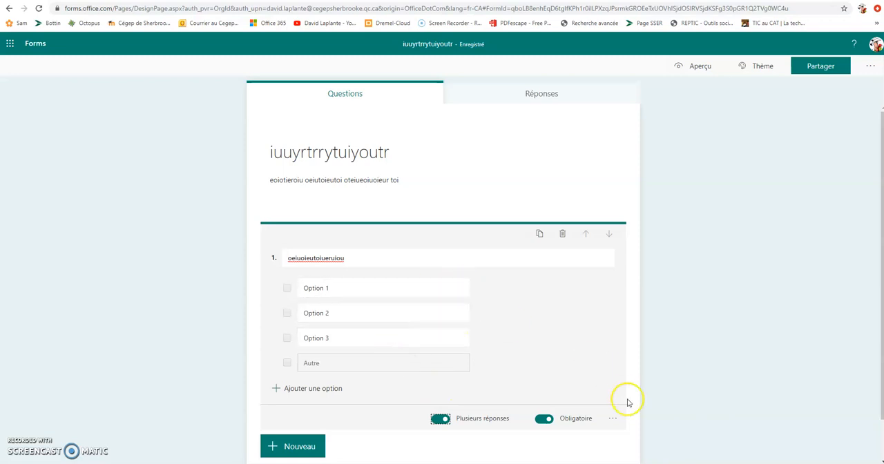
pyautogui.click(612, 418)
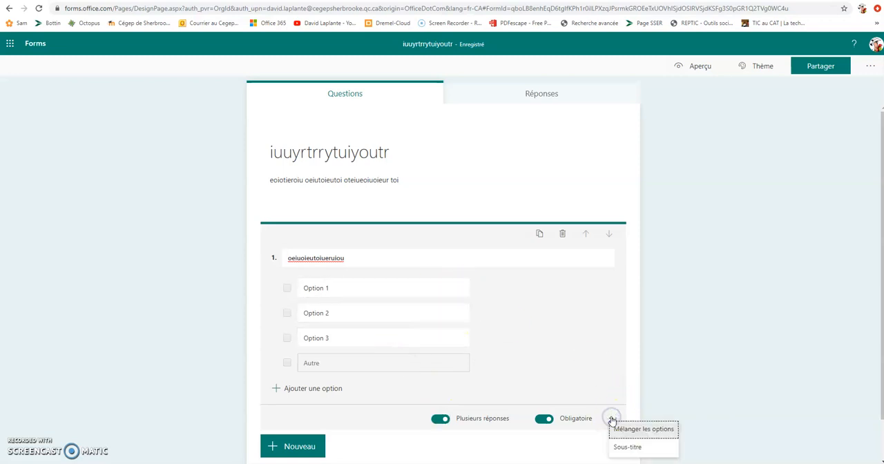
pyautogui.click(624, 429)
pyautogui.click(560, 273)
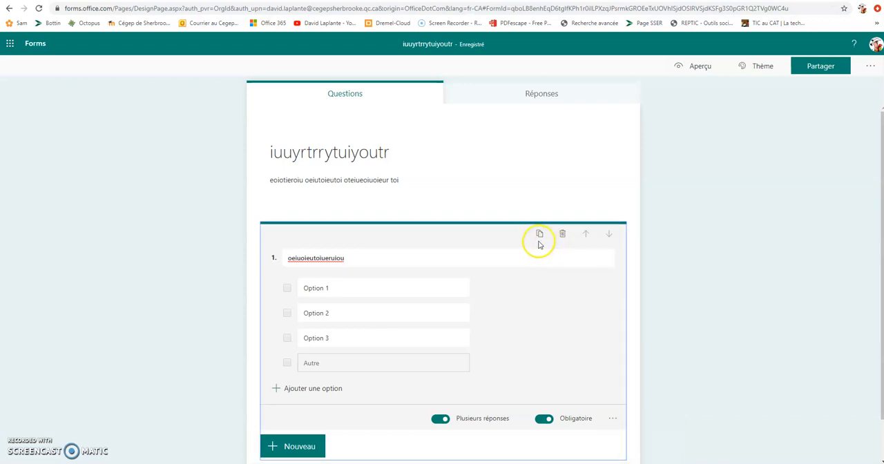
pyautogui.click(490, 259)
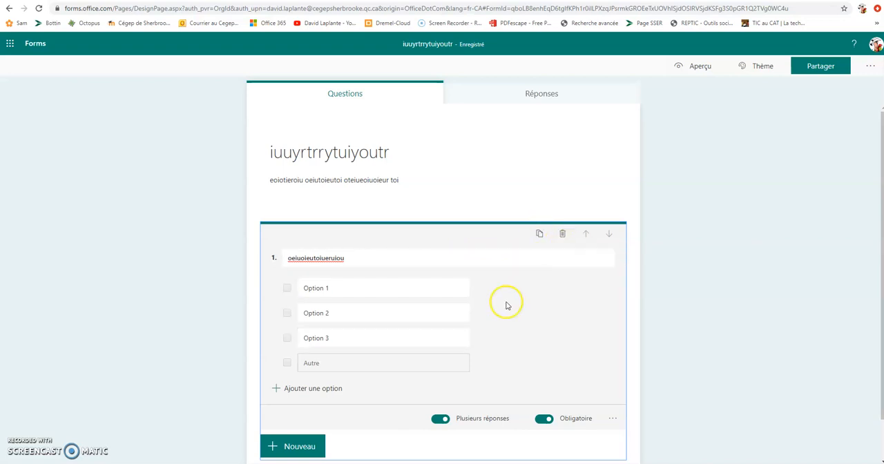
# Step: Add a second Choix question, move it above the first one and return it to second place
pyautogui.click(293, 446)
pyautogui.click(315, 446)
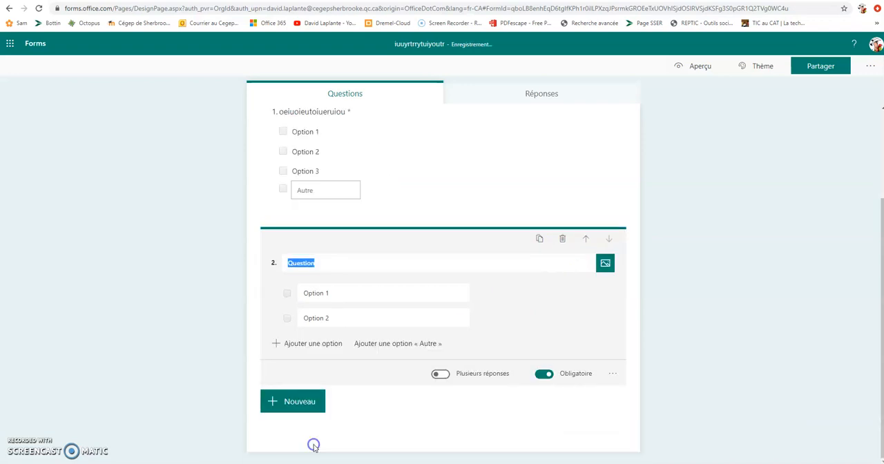
pyautogui.click(584, 239)
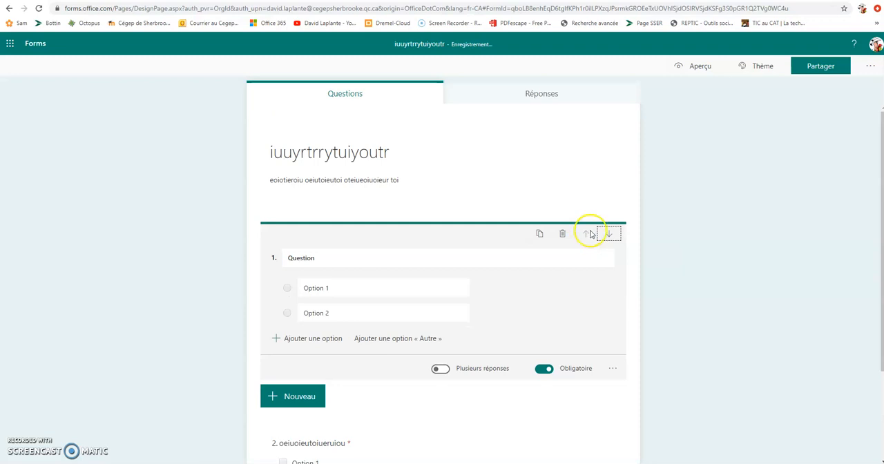
pyautogui.click(608, 237)
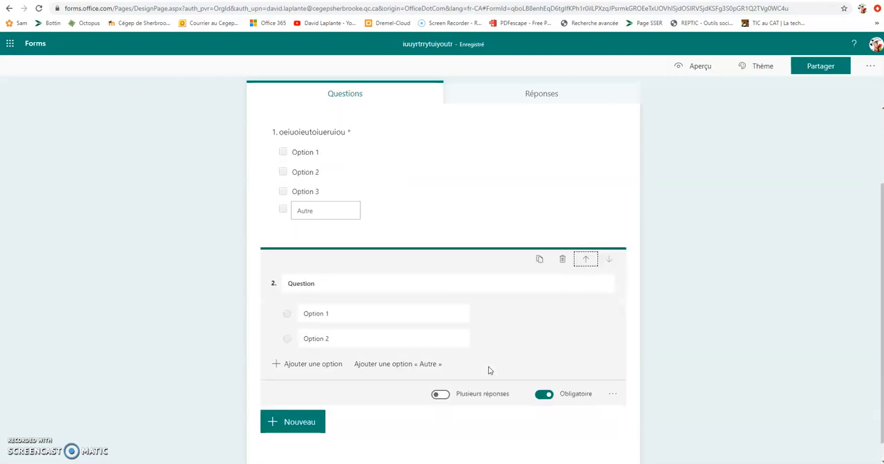
pyautogui.moveTo(452, 260)
pyautogui.mouseDown()
pyautogui.moveTo(459, 193)
pyautogui.moveTo(456, 254)
pyautogui.mouseUp()
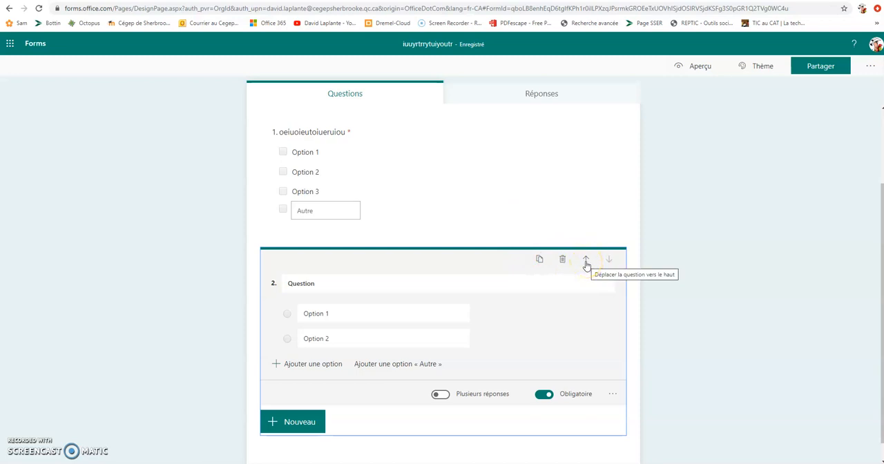
# Step: Add a Texte question as the third question of the form
pyautogui.click(304, 422)
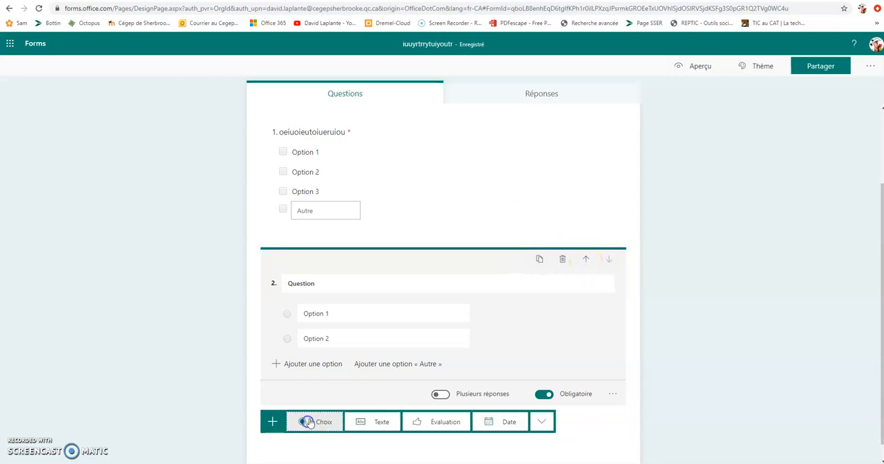
pyautogui.click(382, 423)
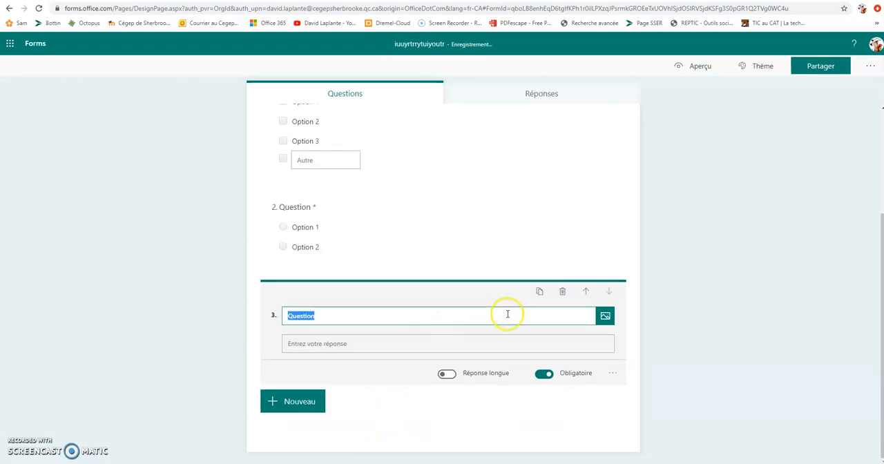
pyautogui.click(450, 345)
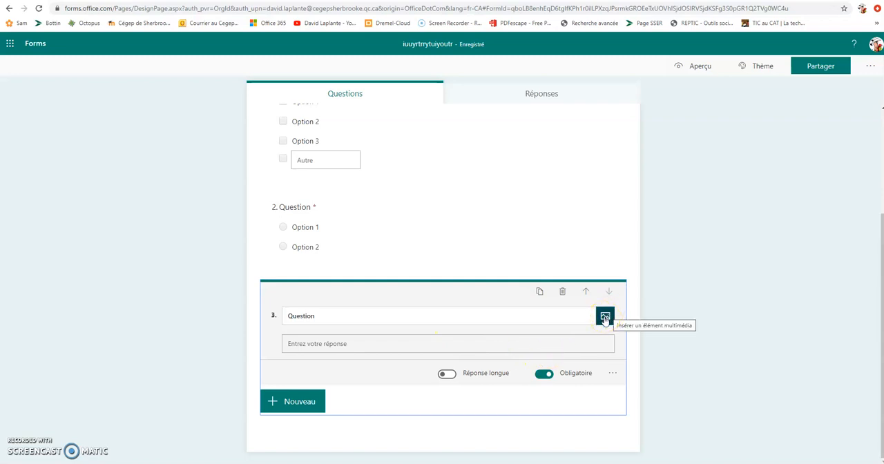
# Step: Check which media can be inserted into the text question and which question types can still be added
pyautogui.click(605, 317)
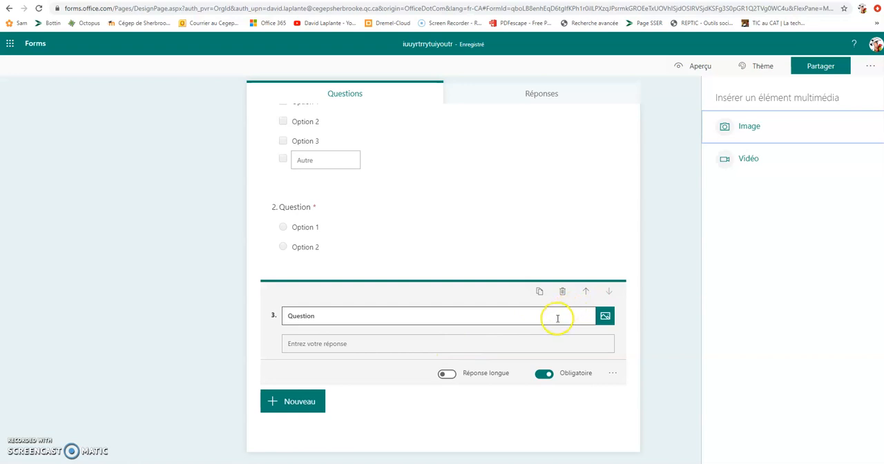
pyautogui.click(487, 321)
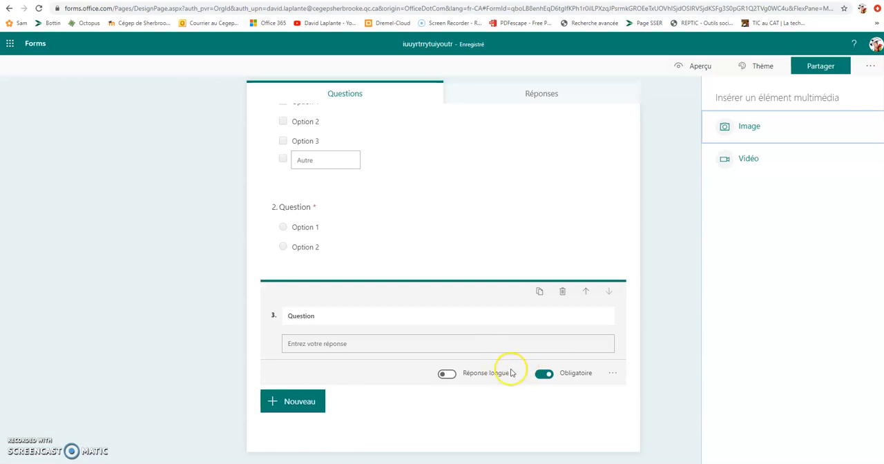
pyautogui.click(311, 404)
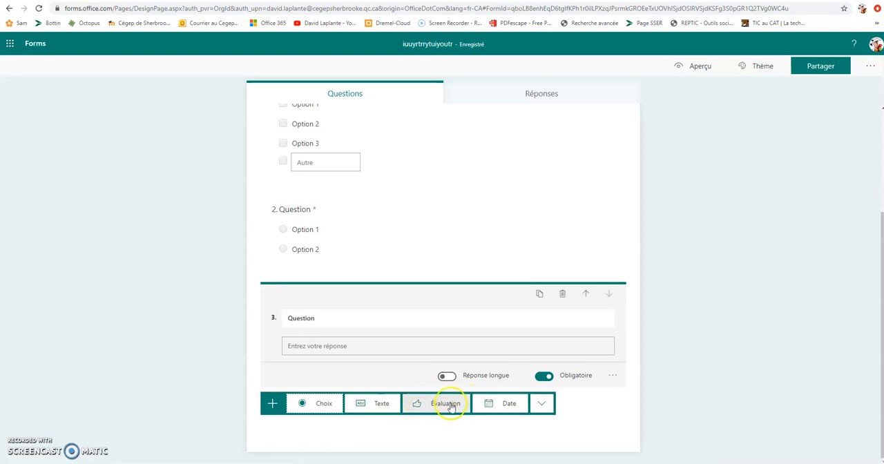
pyautogui.click(644, 192)
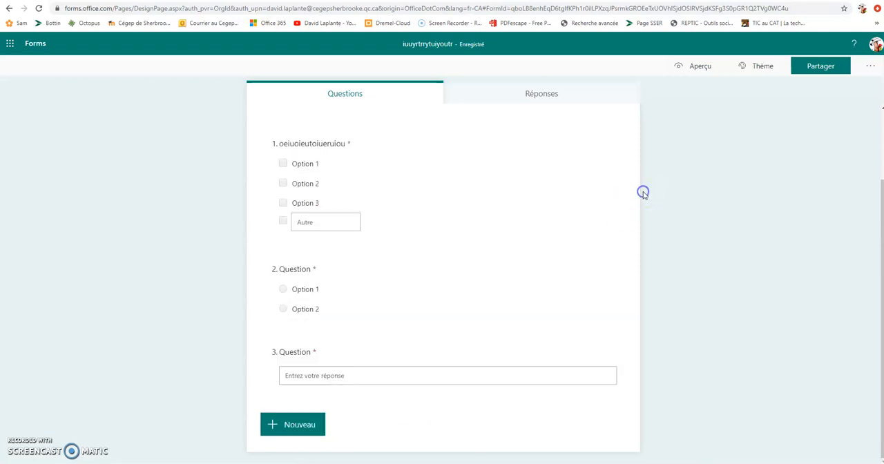
# Step: Preview the form in the Ordinateur and Appareil mobile views, then return to editing
pyautogui.click(706, 64)
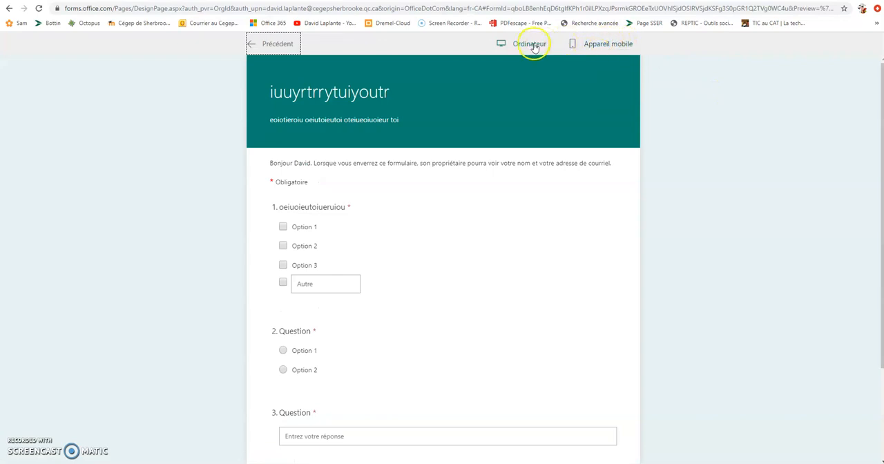
pyautogui.click(598, 44)
pyautogui.click(521, 43)
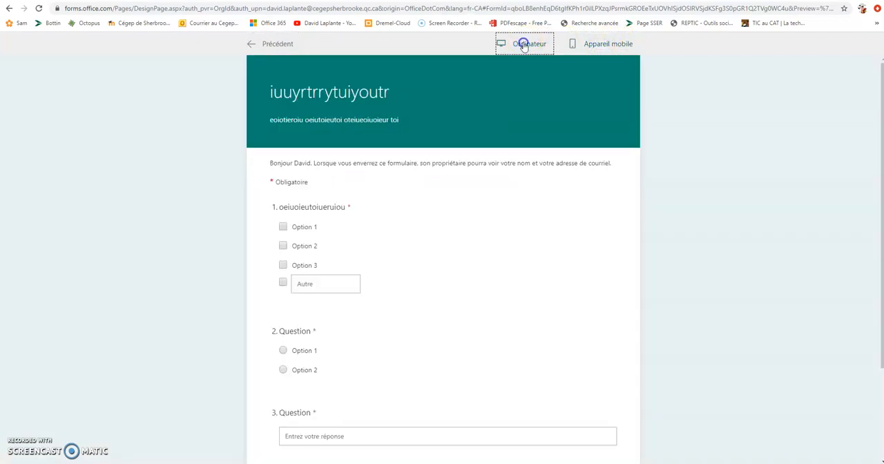
pyautogui.click(603, 47)
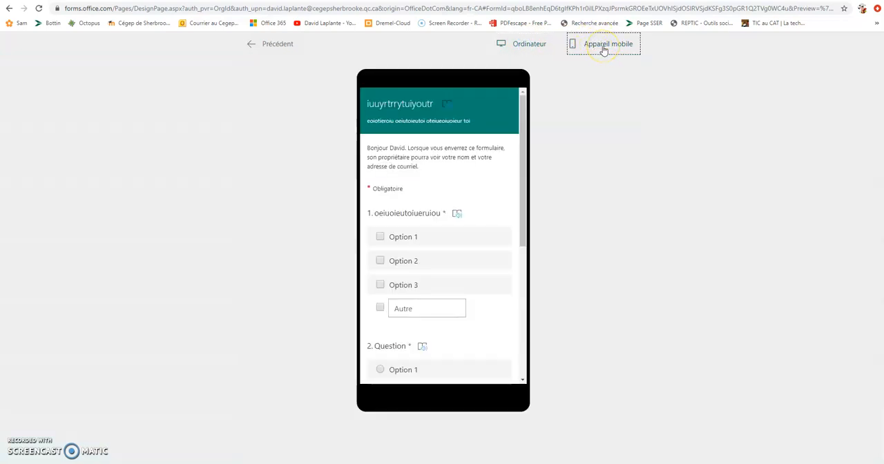
pyautogui.scroll(-5, 438, 209)
pyautogui.scroll(5, 438, 210)
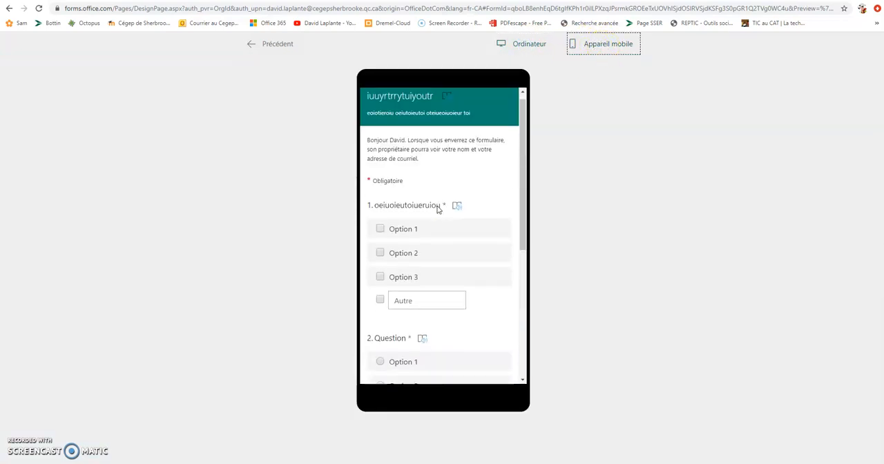
pyautogui.click(279, 47)
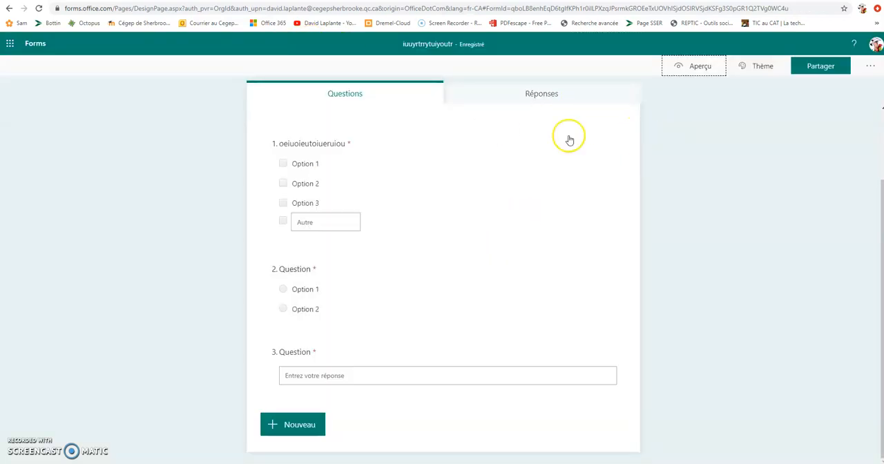
# Step: Look over the colour and picture themes available for the form, keeping the current theme
pyautogui.click(756, 67)
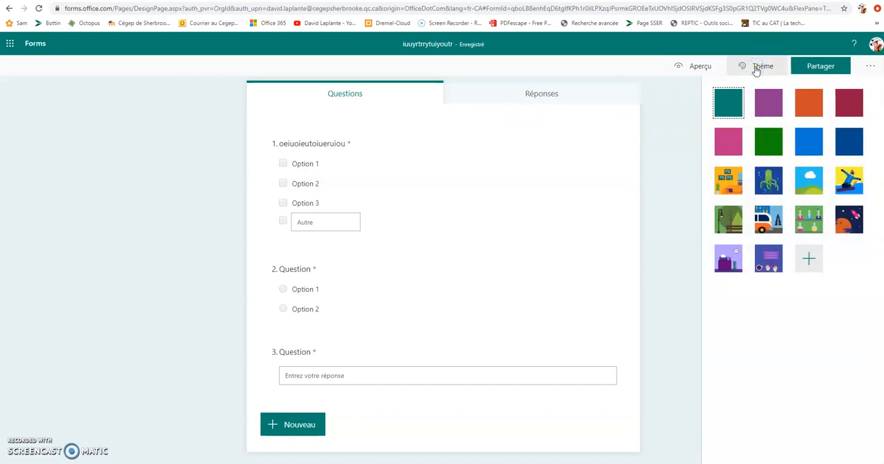
pyautogui.click(675, 136)
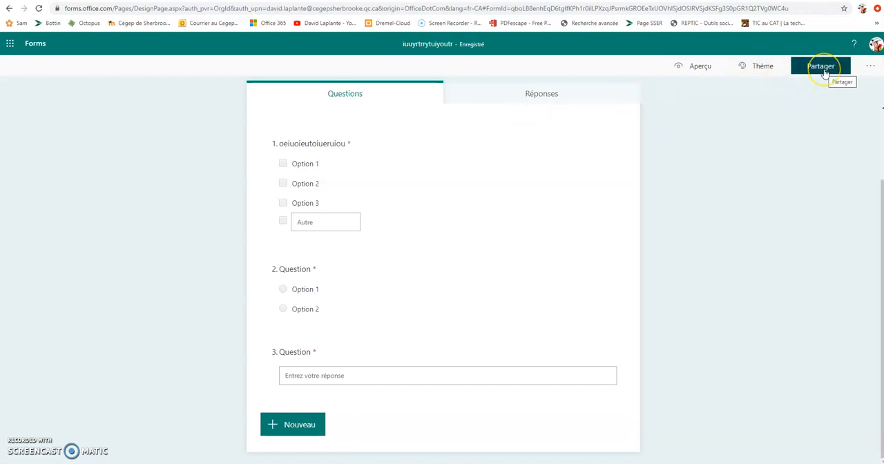
# Step: Open the sharing options and examine the ways to distribute the form by link, embed code and e-mail
pyautogui.click(822, 70)
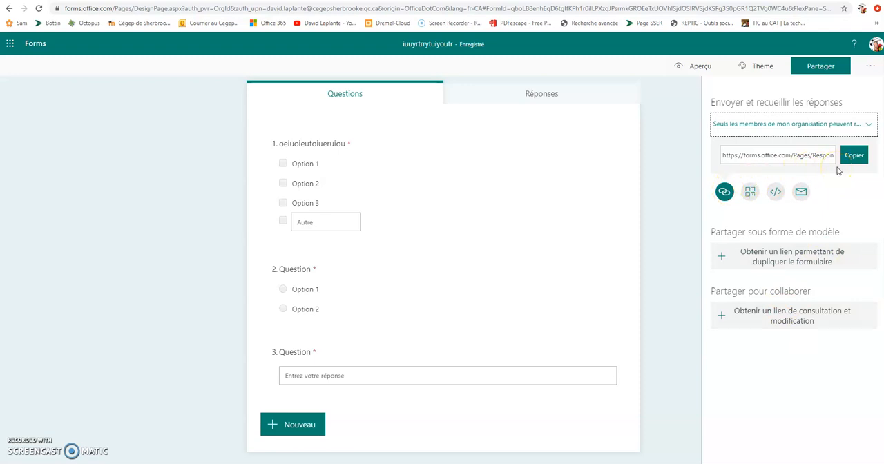
pyautogui.click(855, 157)
pyautogui.click(777, 196)
pyautogui.click(802, 197)
# Step: View the form's response summary and try to open the responses in Excel
pyautogui.click(568, 102)
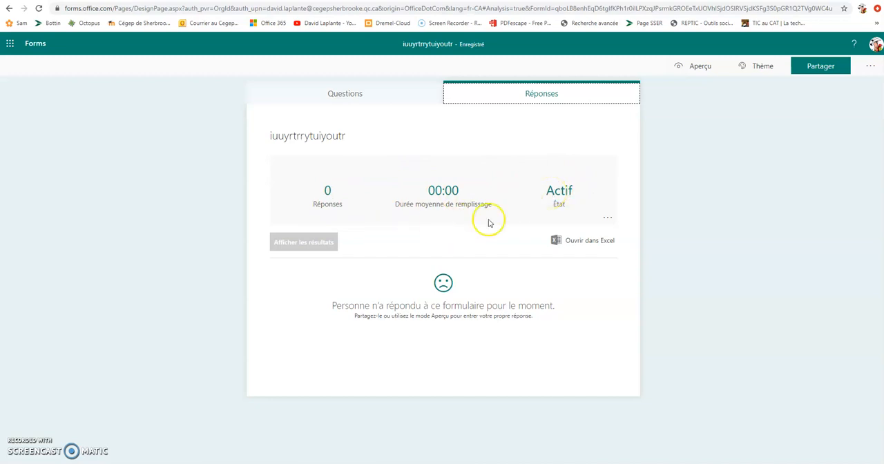
pyautogui.click(578, 246)
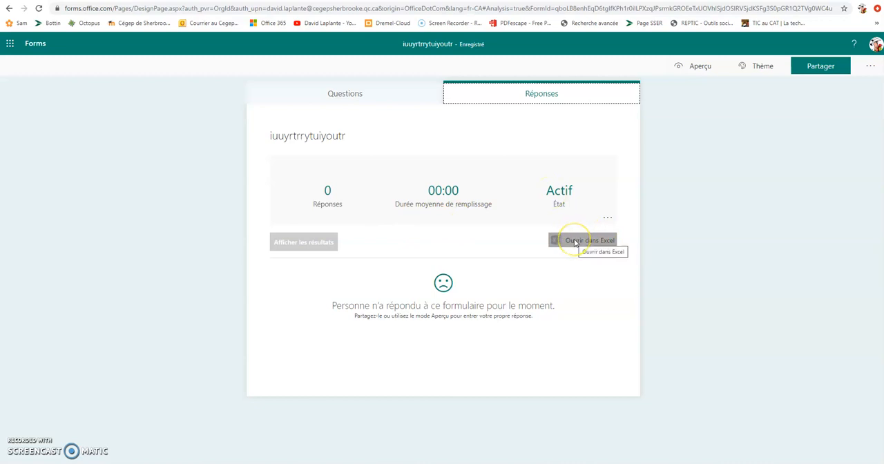